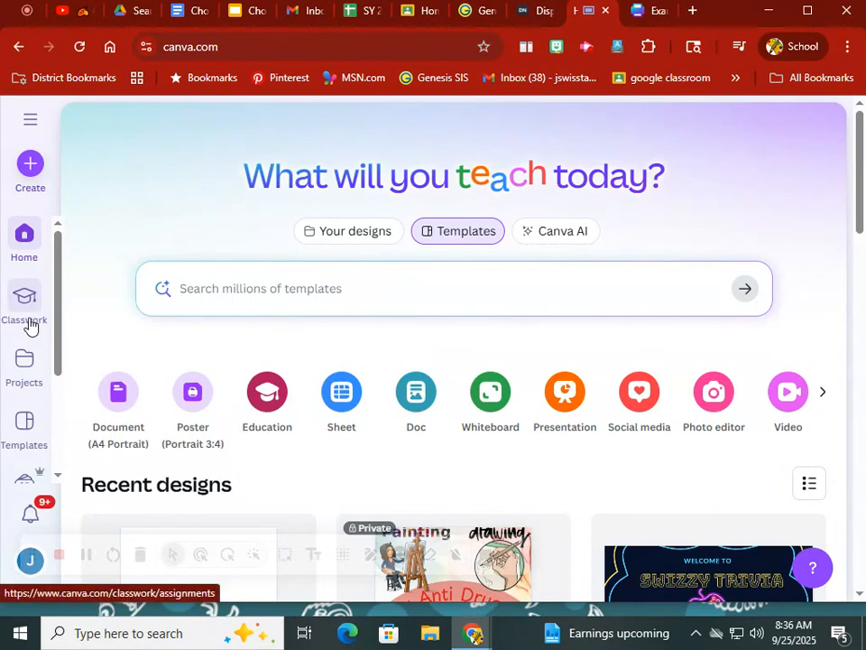
# - Open the Example Red Ribbon Poster design from the projects and go to its second page
pyautogui.click(17, 391)
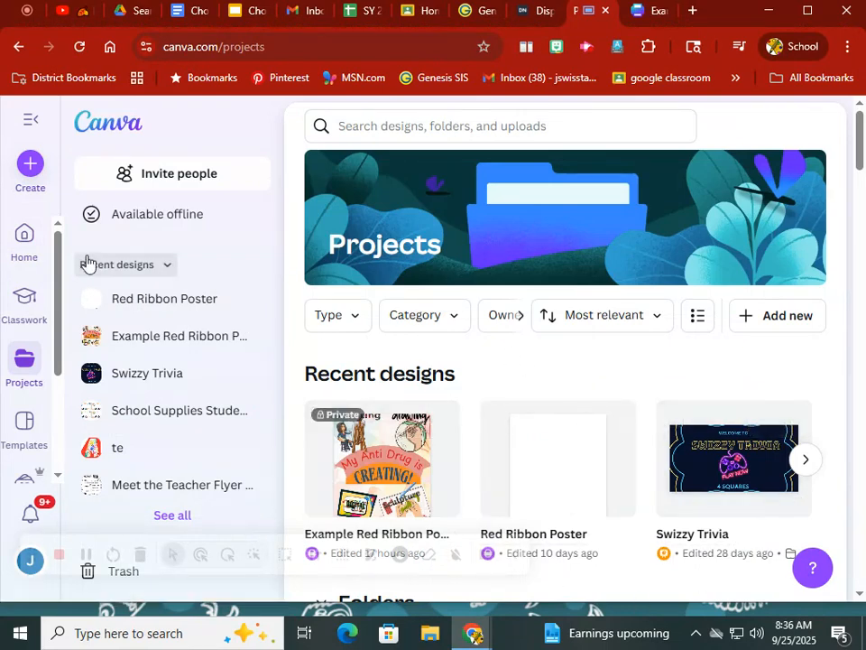
pyautogui.click(378, 480)
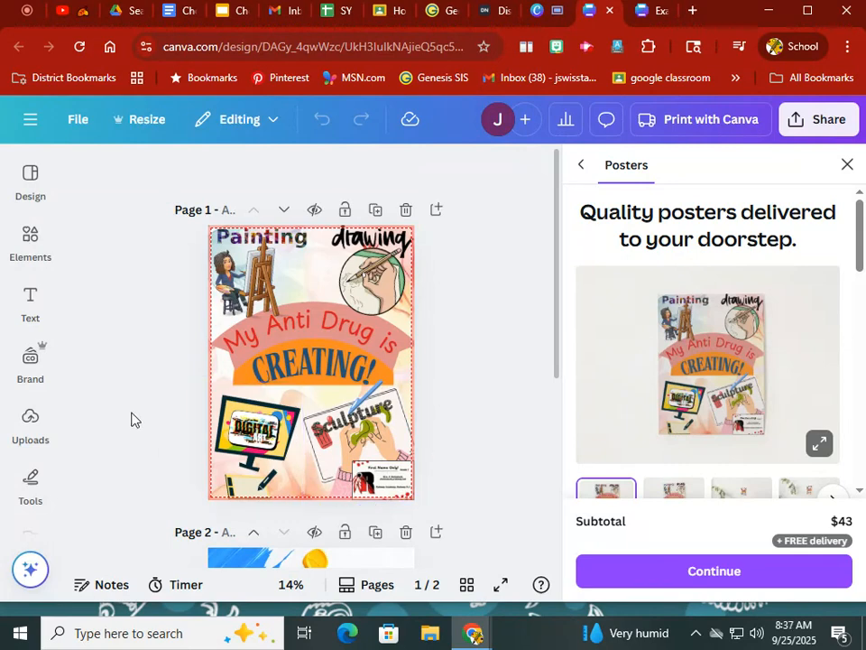
pyautogui.scroll(-2, 147, 442)
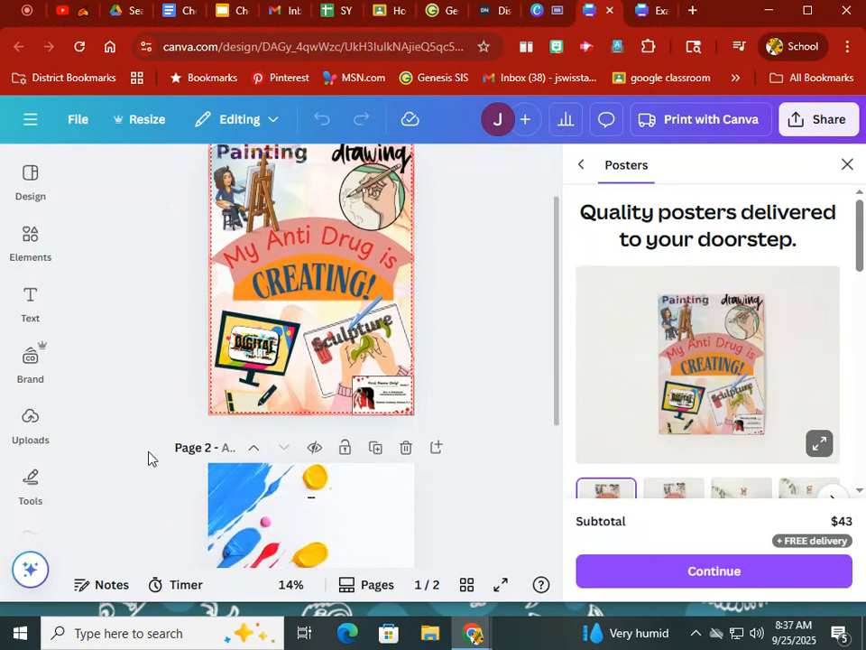
pyautogui.scroll(2, 148, 458)
pyautogui.scroll(-6, 149, 458)
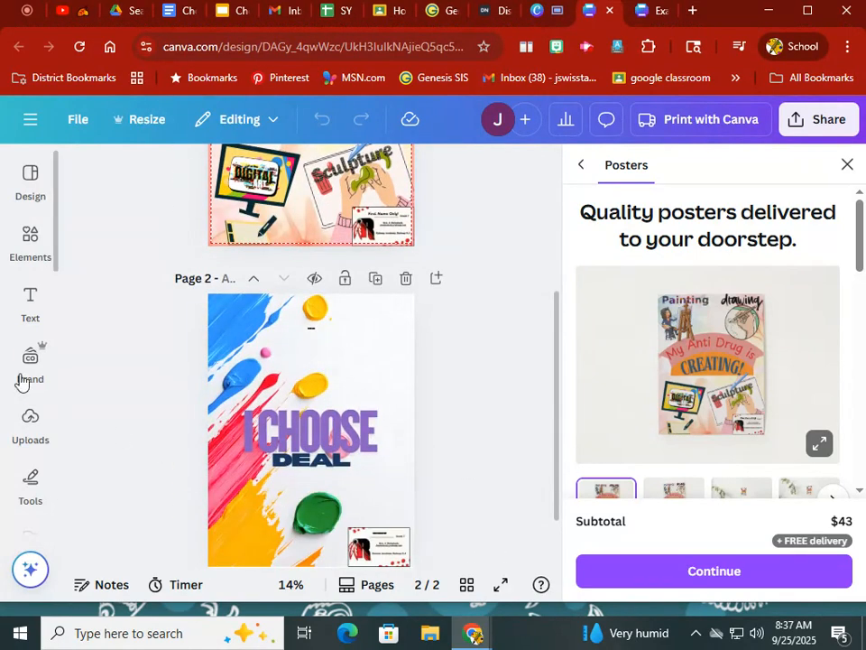
# - Search the design elements for "art tools" and look through the results down to the frames
pyautogui.click(30, 244)
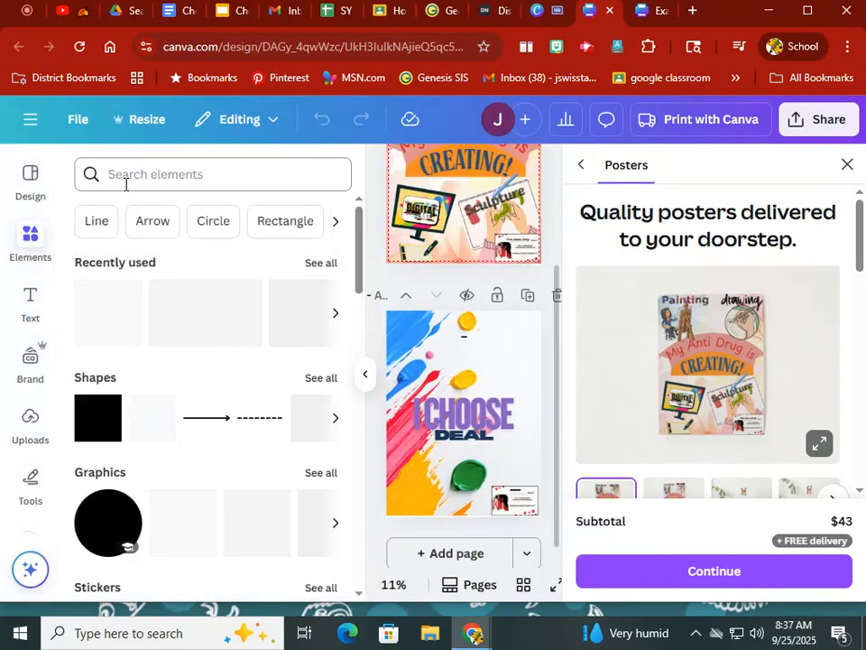
pyautogui.click(125, 183)
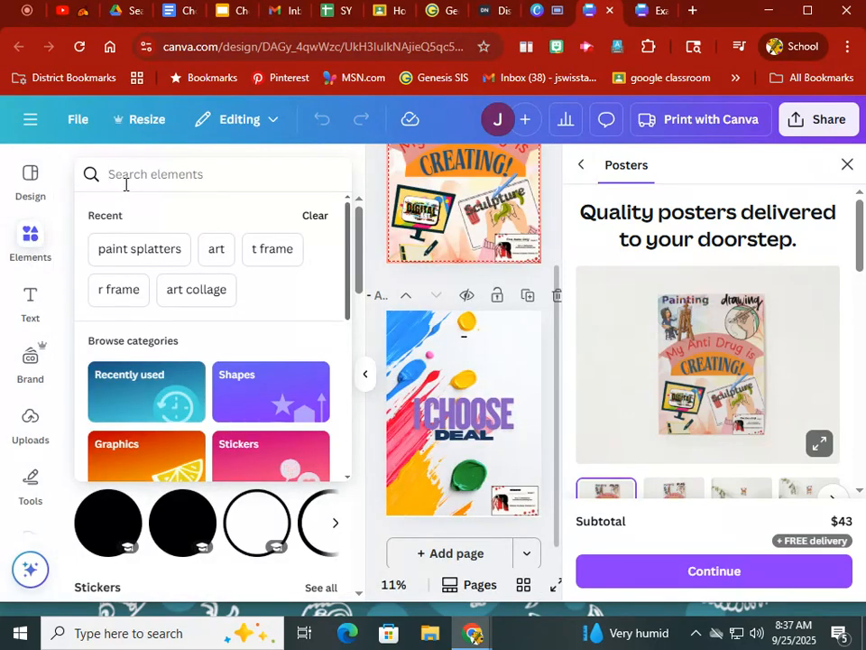
pyautogui.write('art tools')
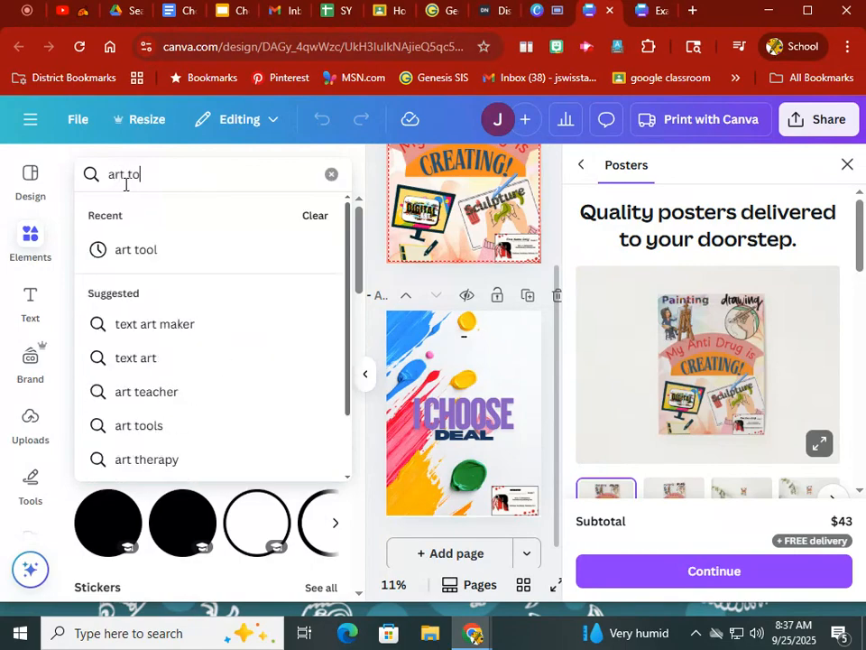
pyautogui.press('Return')
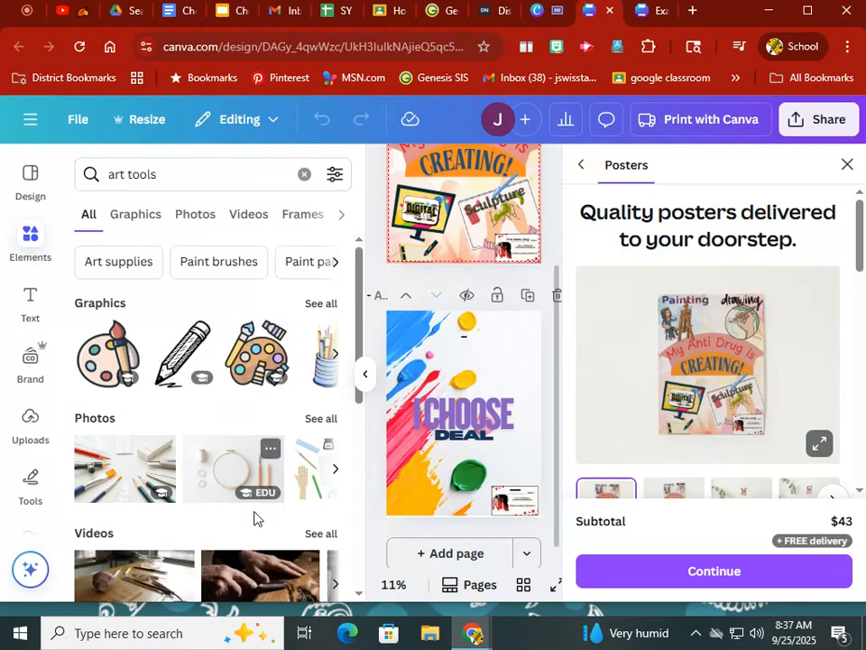
pyautogui.scroll(-2, 159, 511)
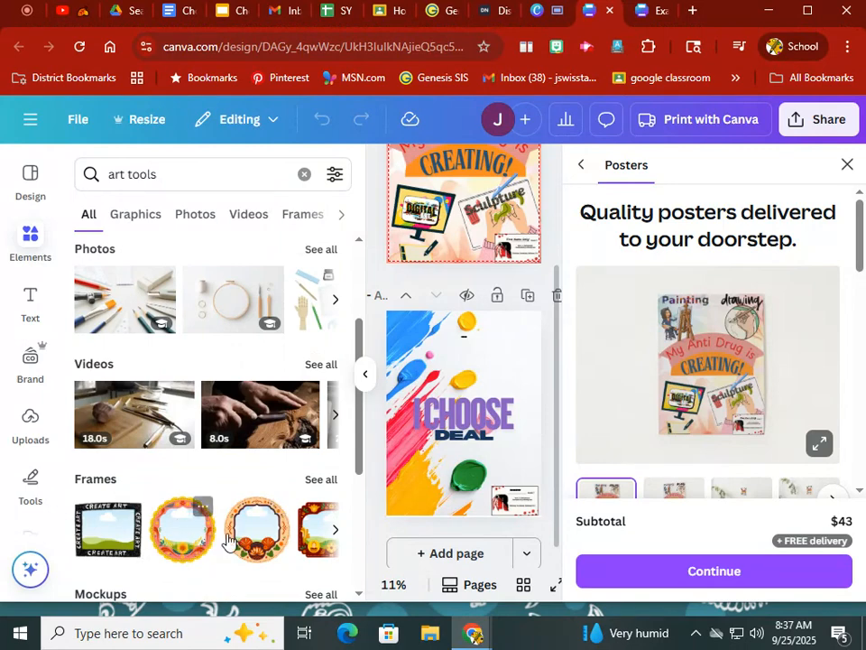
# - Add the round yellow floral frame from the frame results to the upper-right corner of page 2, above the "I CHOOSE" text
pyautogui.click(331, 488)
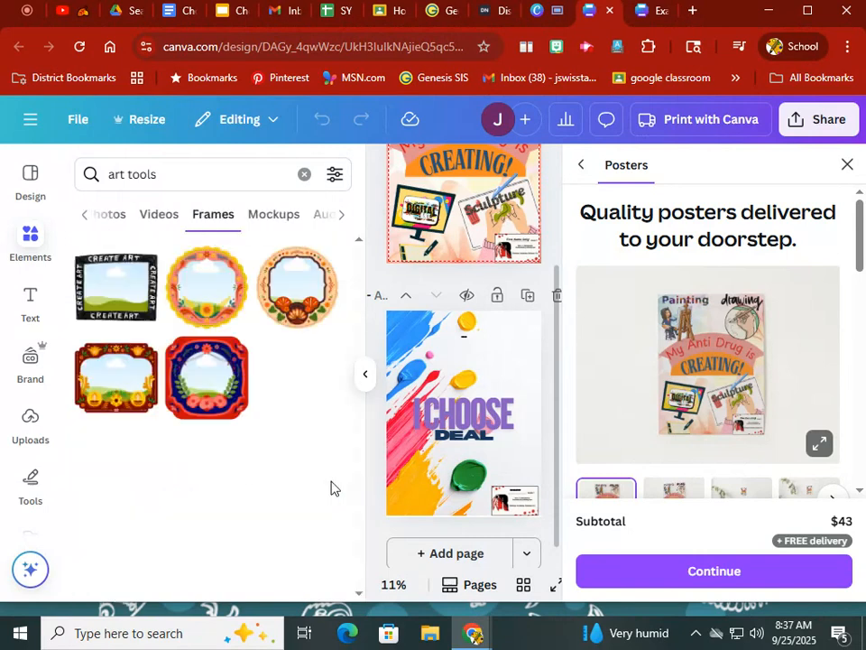
pyautogui.moveTo(200, 310); pyautogui.dragTo(479, 416)
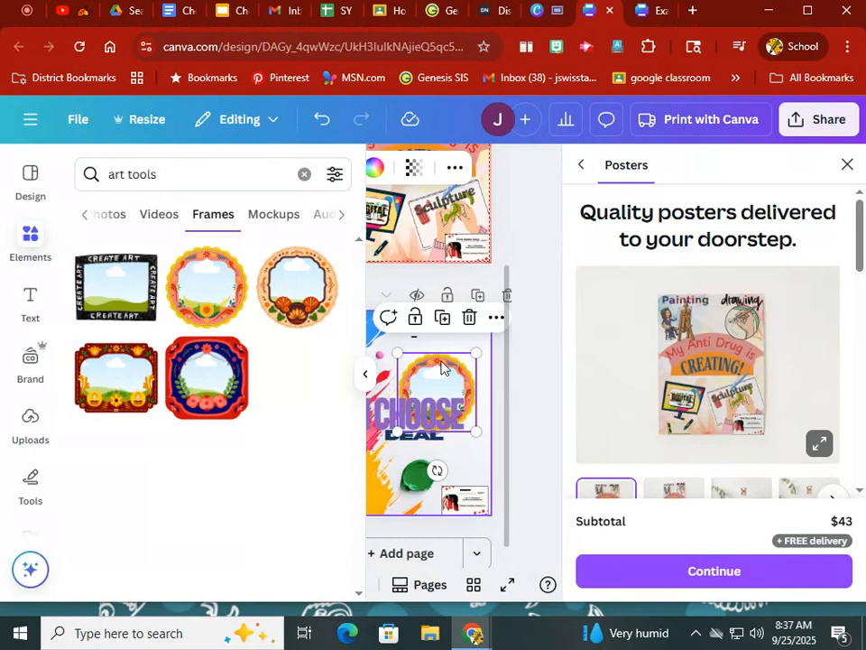
pyautogui.moveTo(449, 361)
pyautogui.mouseDown()
pyautogui.moveTo(459, 333)
pyautogui.moveTo(448, 339)
pyautogui.mouseUp()
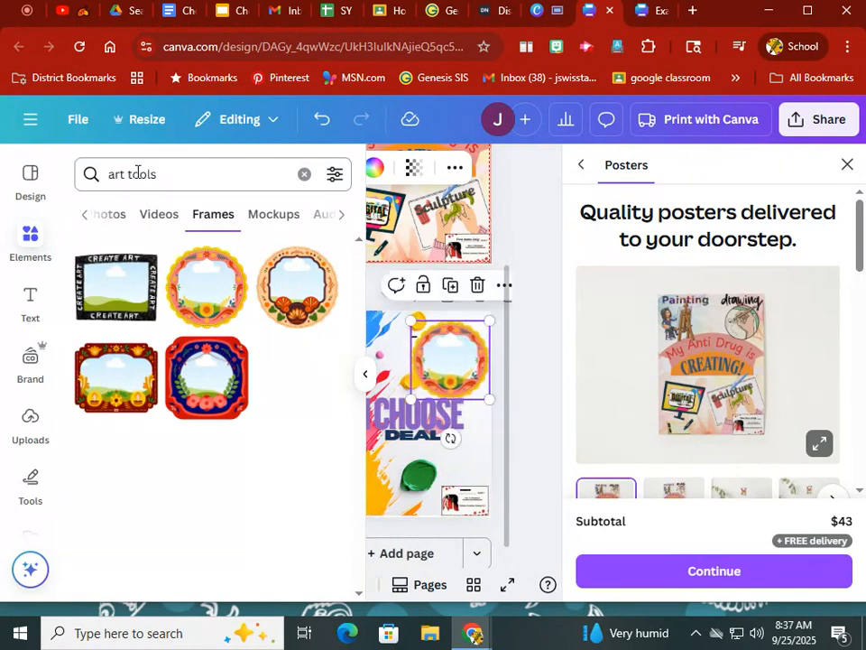
# - Change the element search to "artist" and show only the photo results
pyautogui.moveTo(178, 180); pyautogui.dragTo(123, 171)
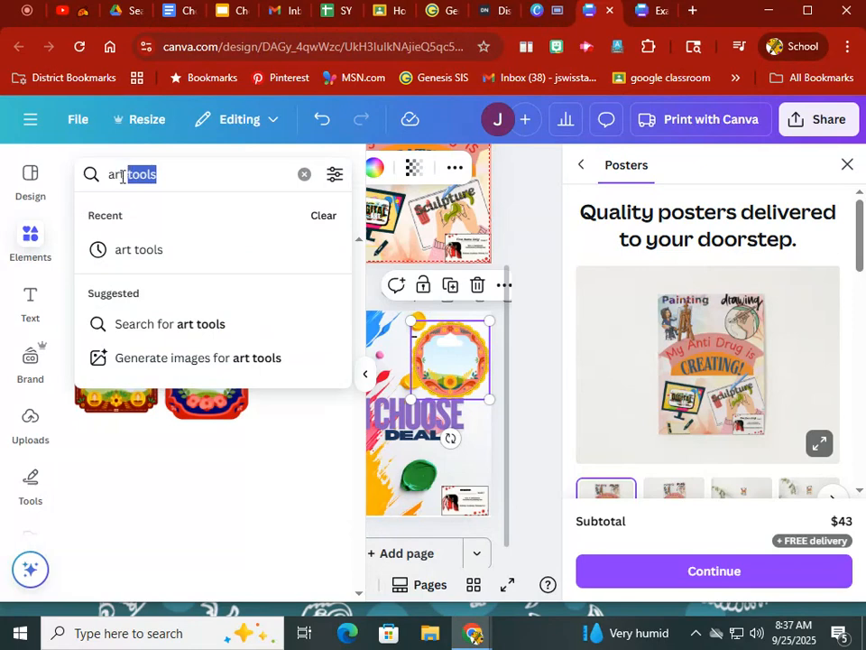
pyautogui.press('BackSpace')
pyautogui.press('BackSpace')
pyautogui.write('ist')
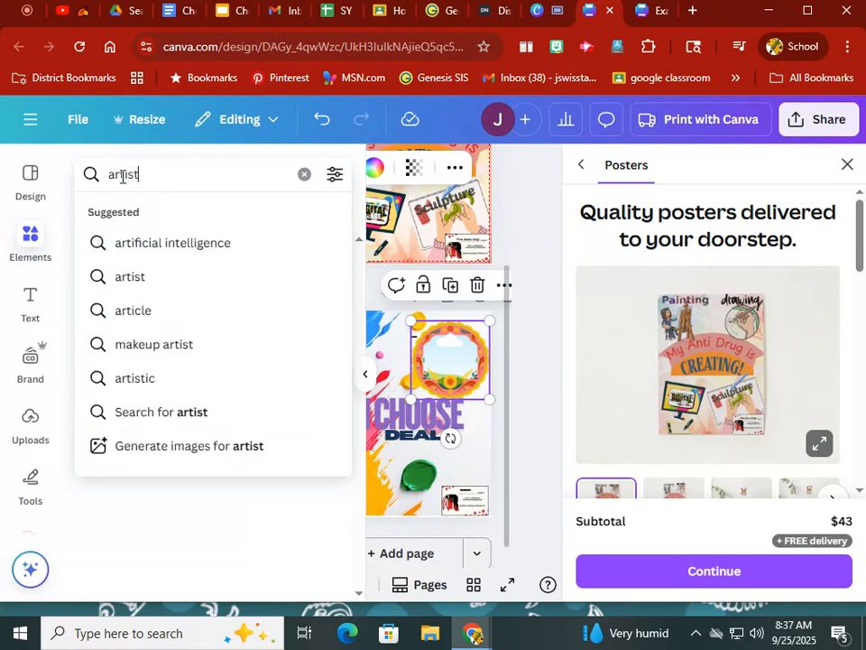
pyautogui.press('Return')
pyautogui.click(91, 222)
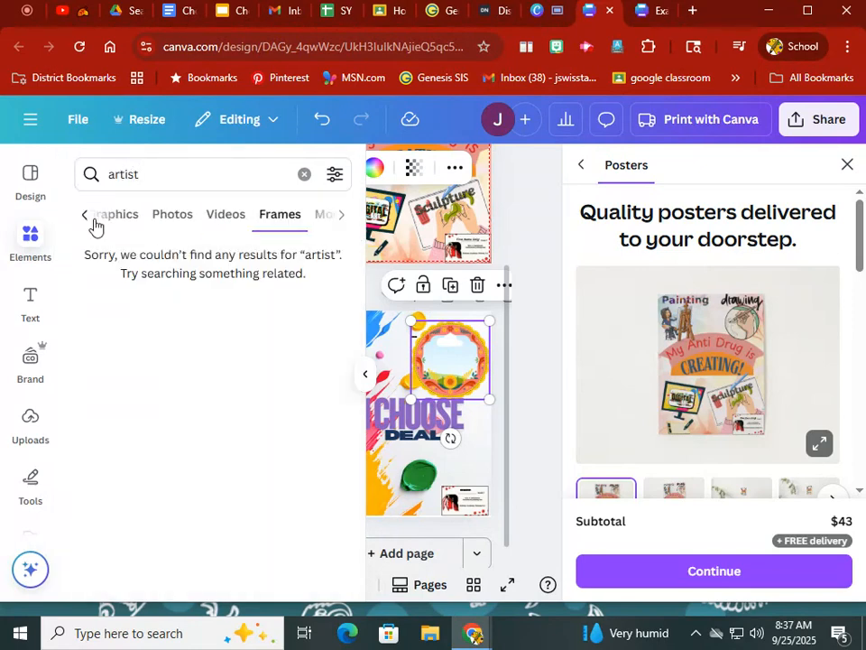
pyautogui.click(202, 225)
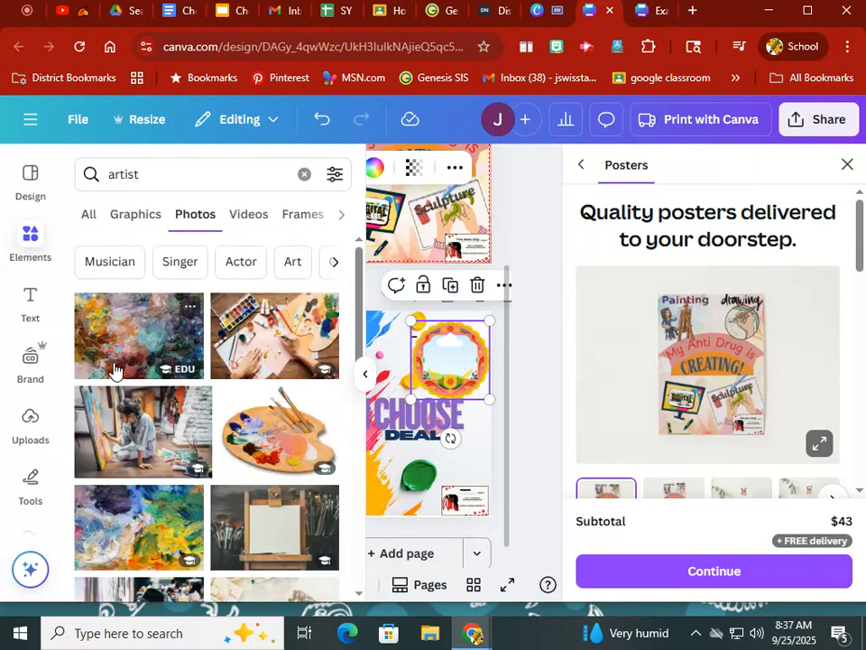
# - Fill the round floral frame on page 2 with the photo of the artist sitting at a canvas
pyautogui.scroll(-2, 122, 419)
pyautogui.moveTo(117, 360); pyautogui.dragTo(444, 351)
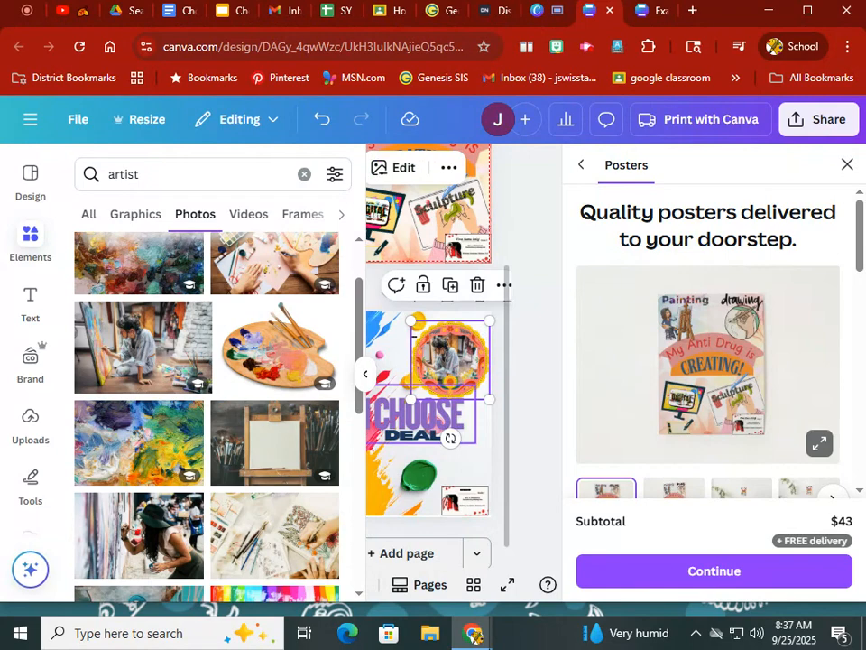
pyautogui.click(365, 377)
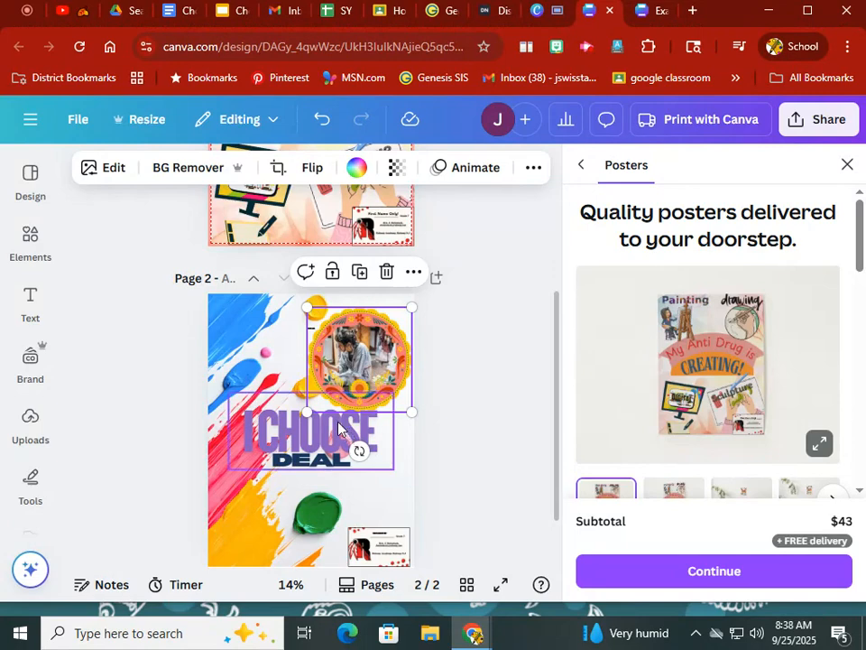
# - Browse the available text styles and font combinations for the poster
pyautogui.click(40, 317)
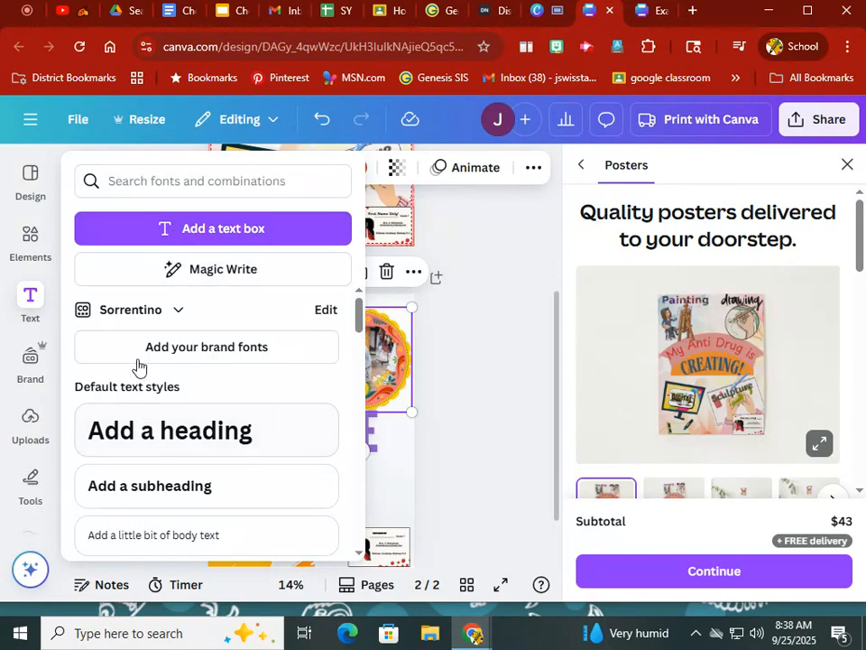
pyautogui.scroll(-2, 135, 375)
pyautogui.scroll(2, 131, 374)
pyautogui.scroll(-5, 126, 411)
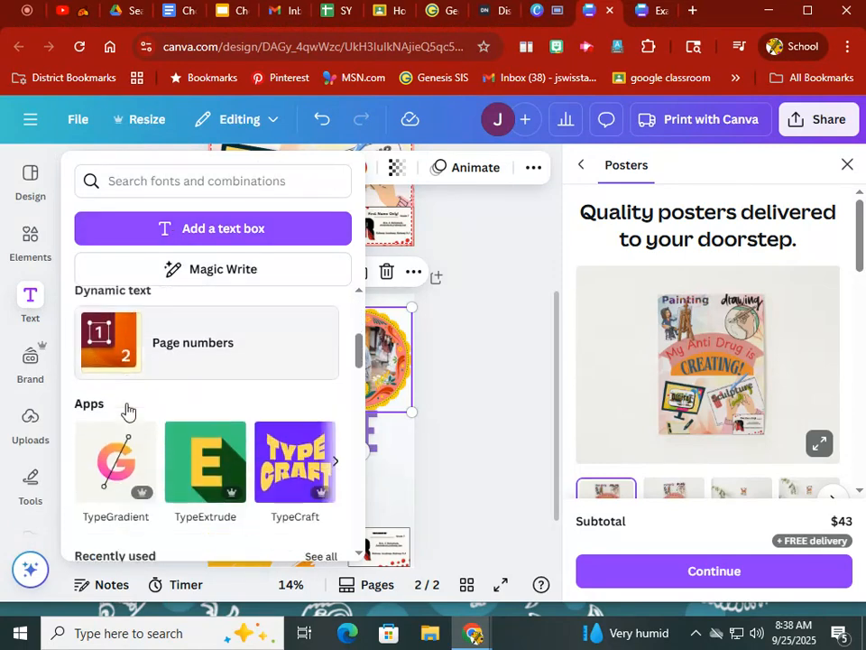
pyautogui.scroll(-2, 115, 460)
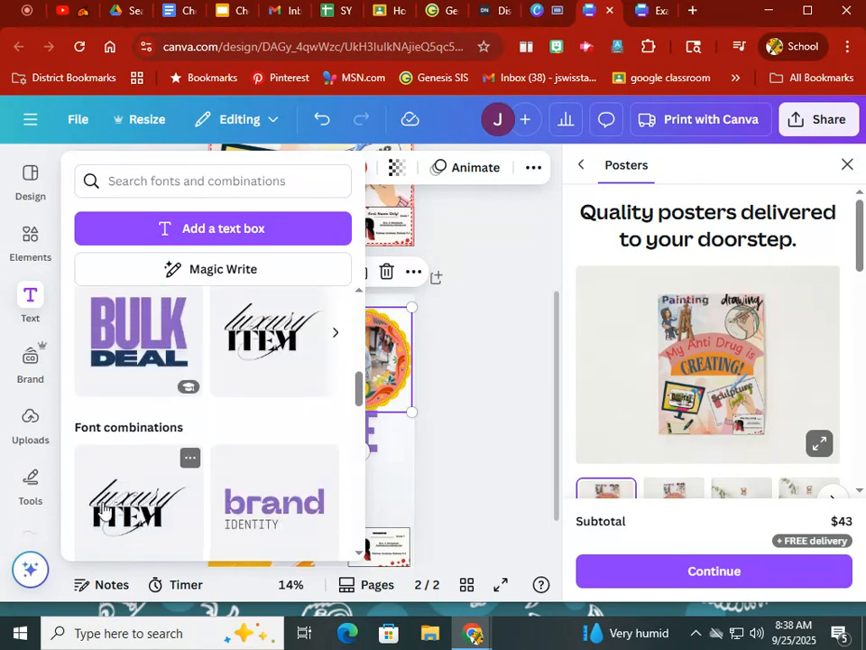
pyautogui.scroll(-1, 106, 522)
pyautogui.scroll(-4, 105, 522)
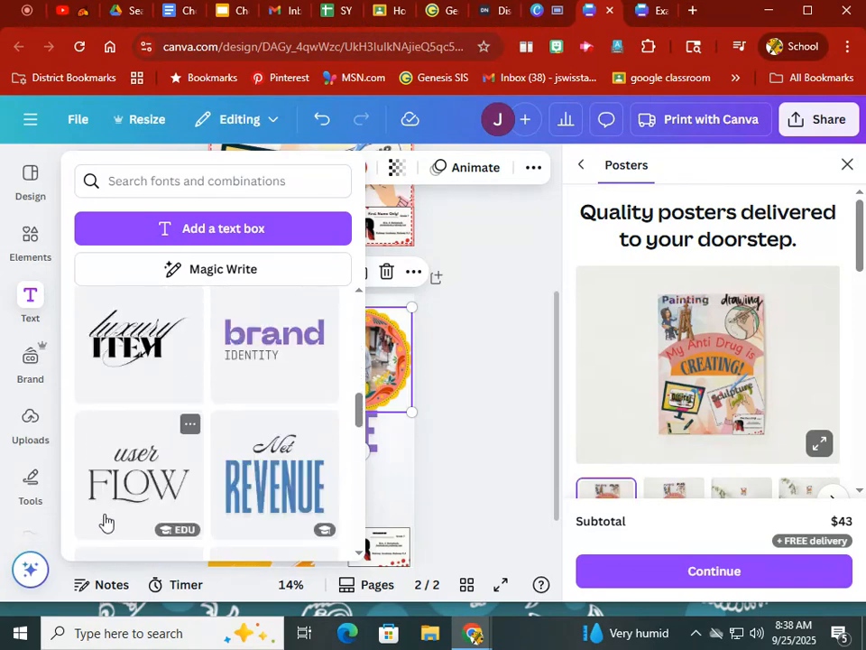
pyautogui.scroll(-1, 124, 499)
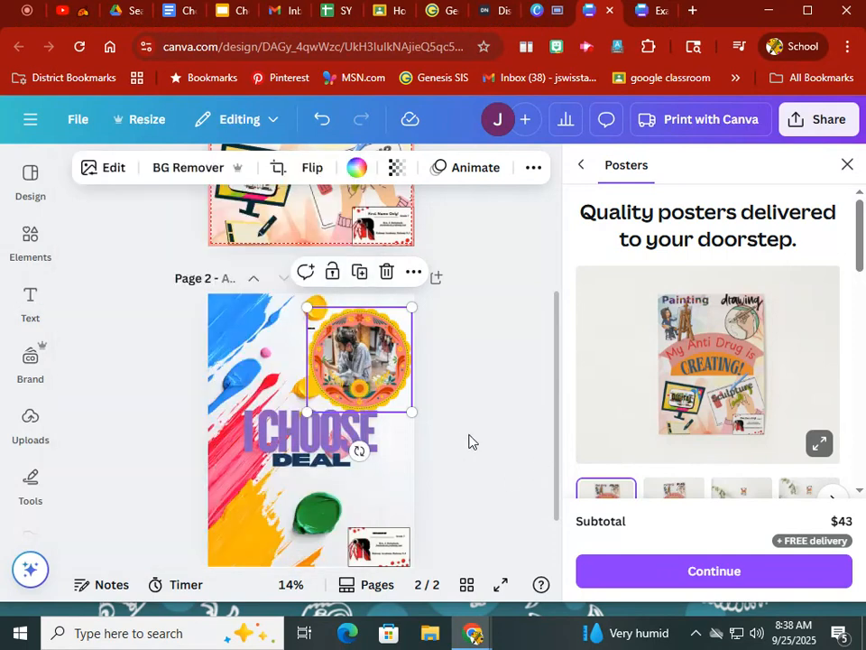
# - Try the Bernoru font on the "I CHOOSE" text on page 2, and undo the font change
pyautogui.click(285, 438)
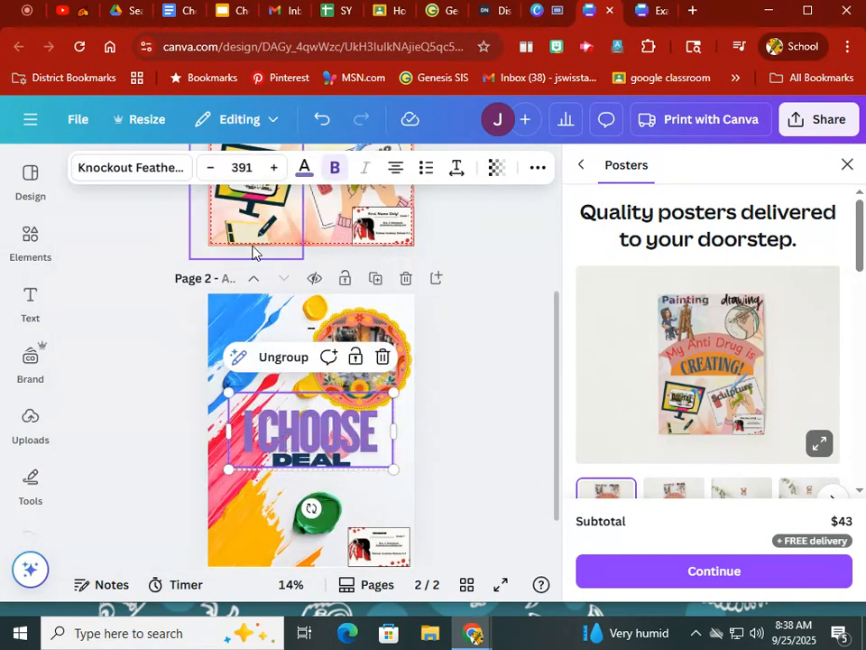
pyautogui.click(93, 176)
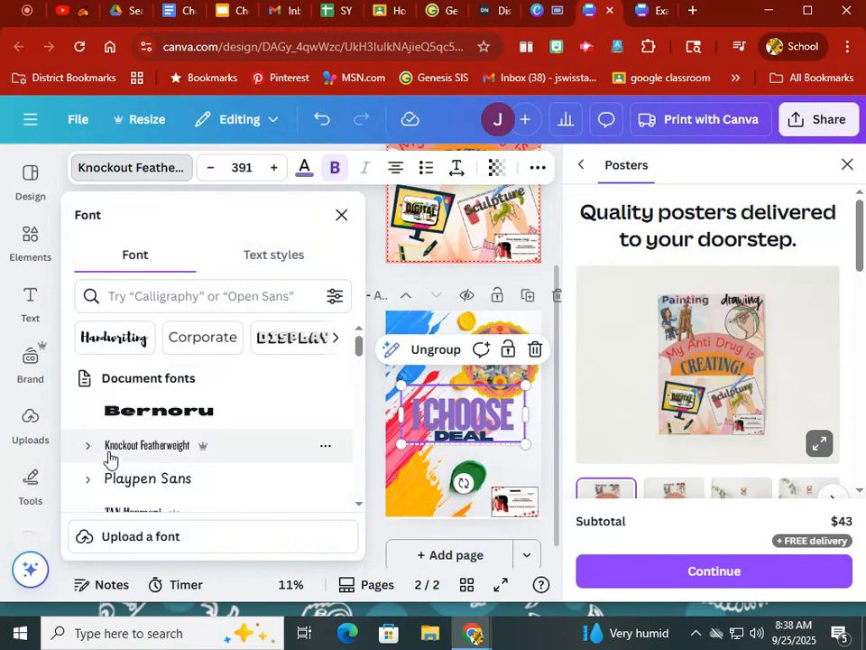
pyautogui.click(152, 415)
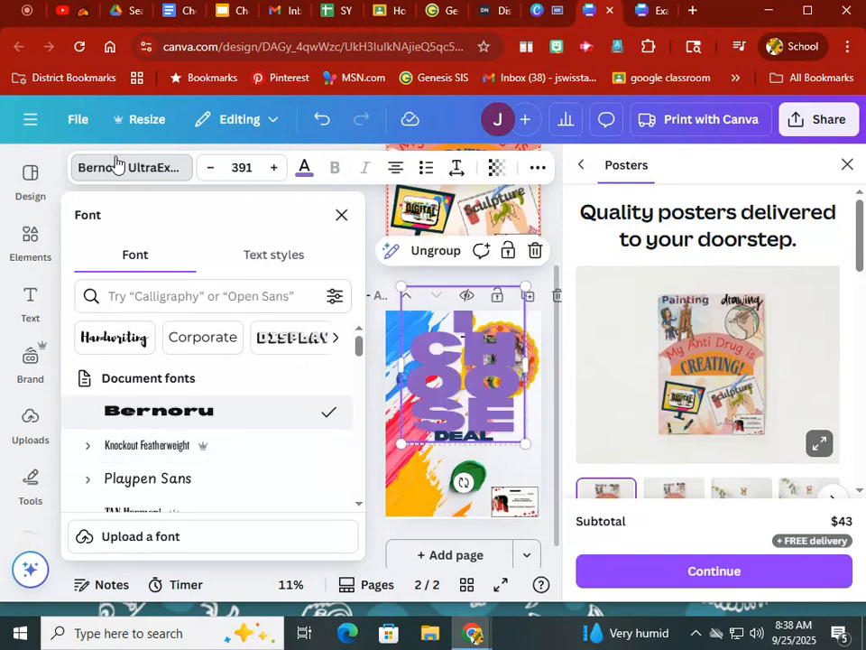
pyautogui.click(320, 121)
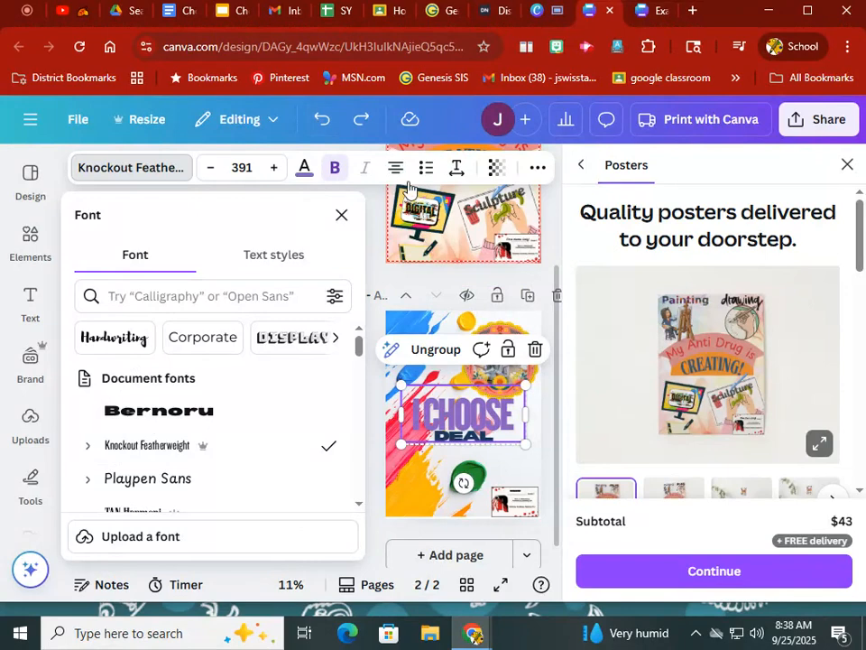
# - Try red (#e21f26) as the color of the "I CHOOSE" text, and switch it back to purple
pyautogui.click(303, 170)
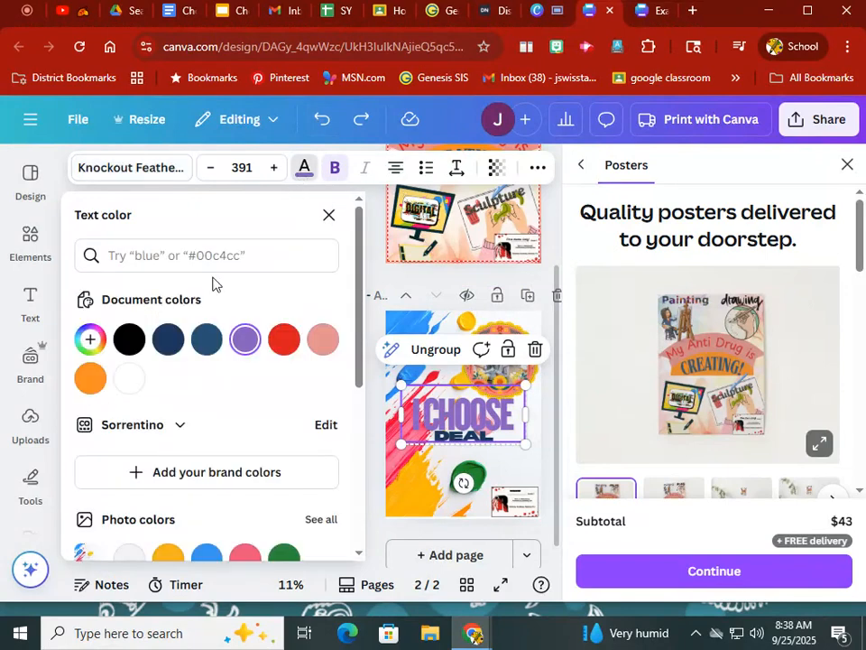
pyautogui.click(282, 340)
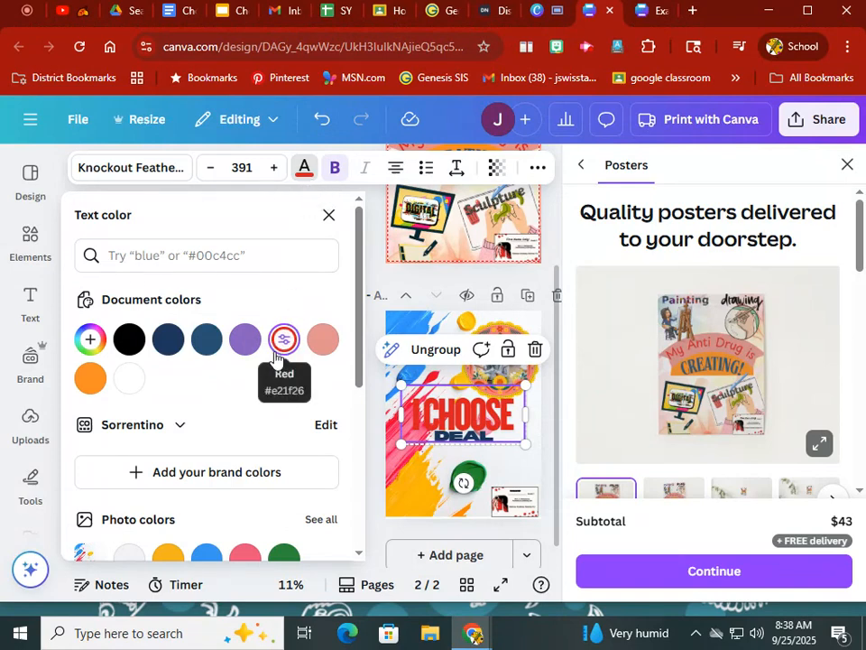
pyautogui.click(245, 342)
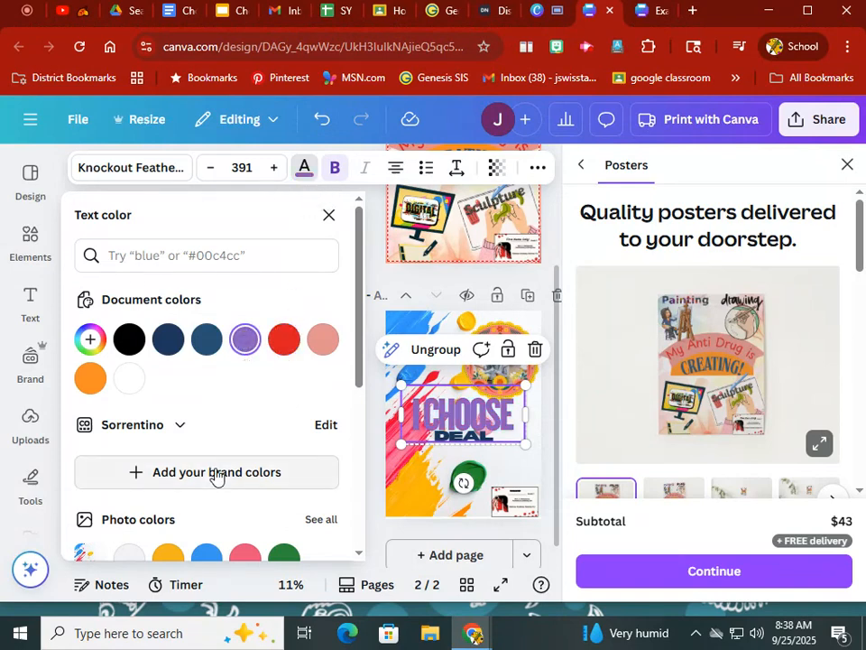
# - Set the vibrance of the paint-splash background image on page 2 to -72
pyautogui.click(392, 491)
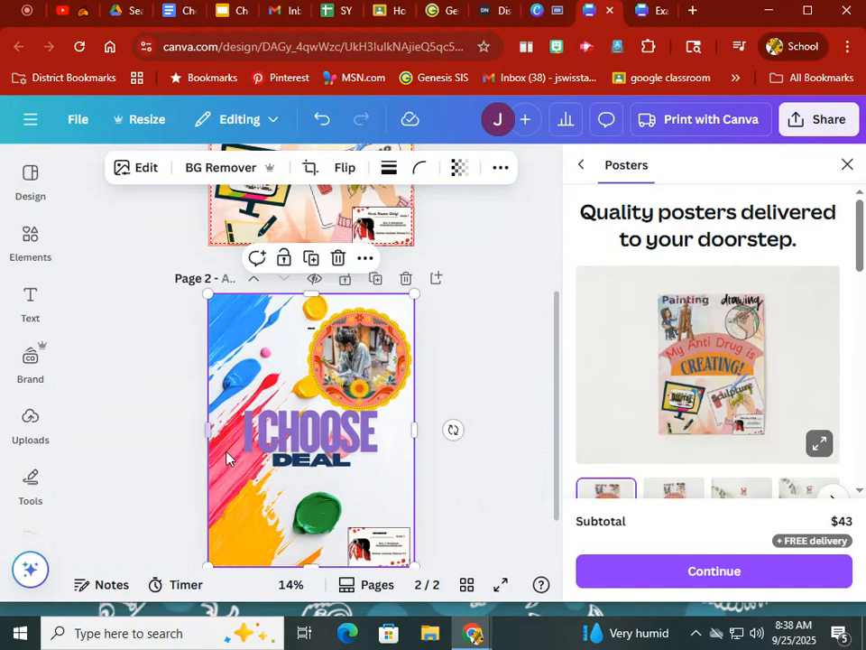
pyautogui.click(148, 169)
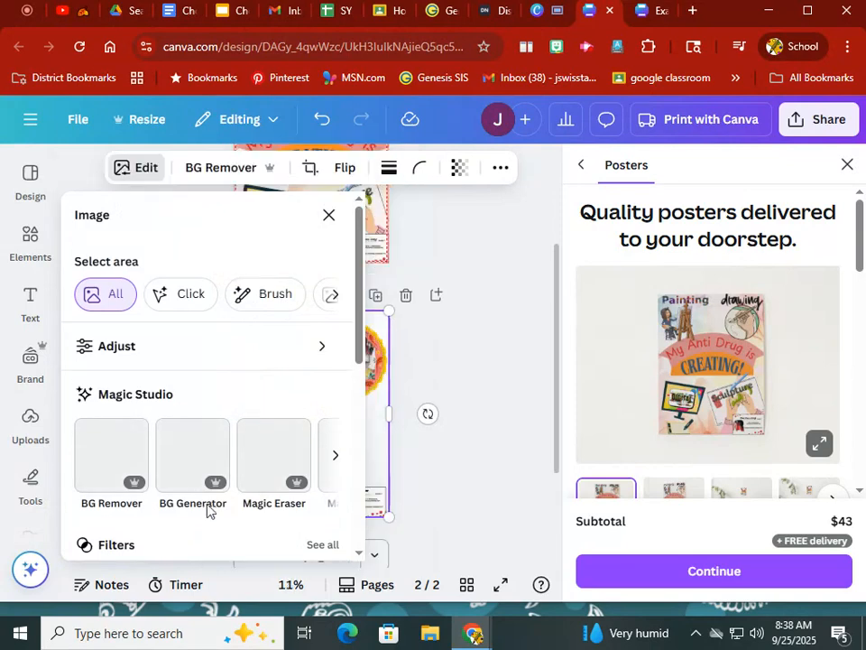
pyautogui.scroll(-3, 160, 423)
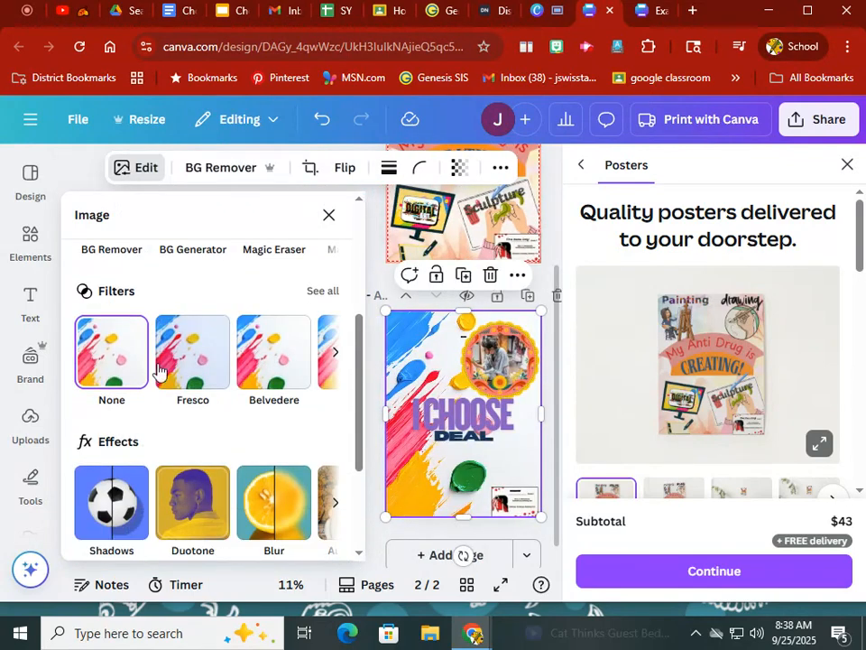
pyautogui.scroll(3, 131, 338)
pyautogui.click(125, 263)
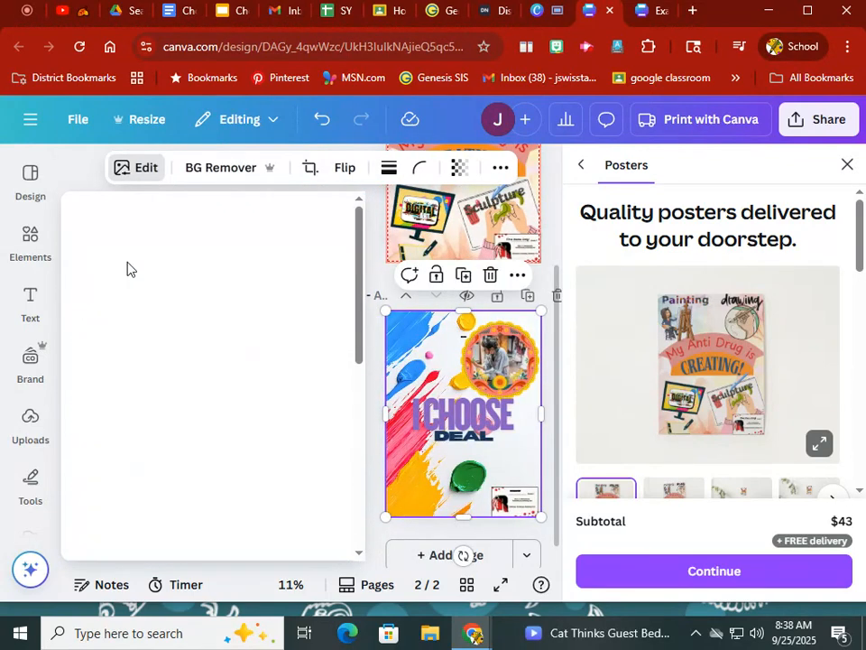
pyautogui.scroll(-5, 176, 454)
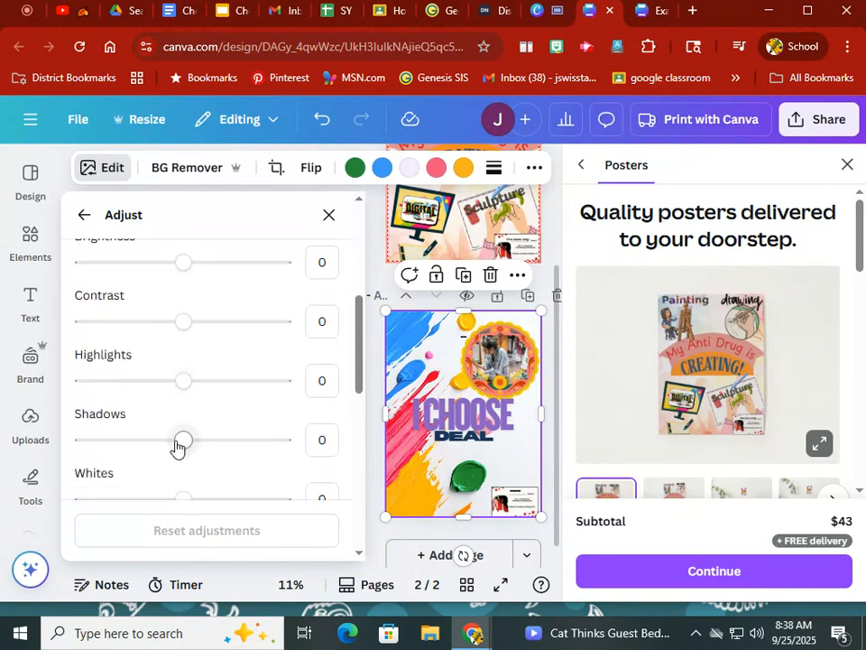
pyautogui.scroll(-2, 173, 453)
pyautogui.scroll(-2, 172, 442)
pyautogui.scroll(-4, 139, 505)
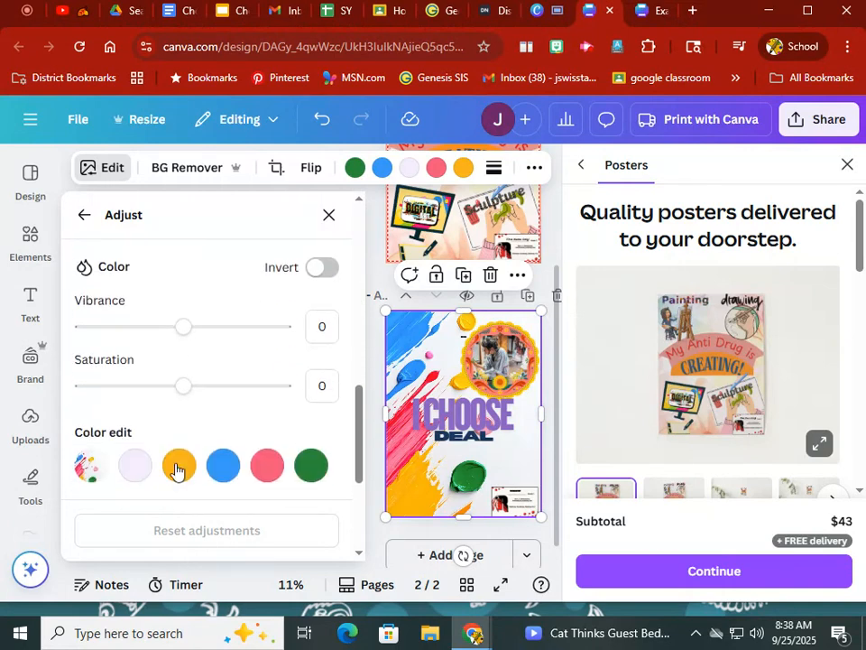
pyautogui.moveTo(183, 332); pyautogui.dragTo(111, 338)
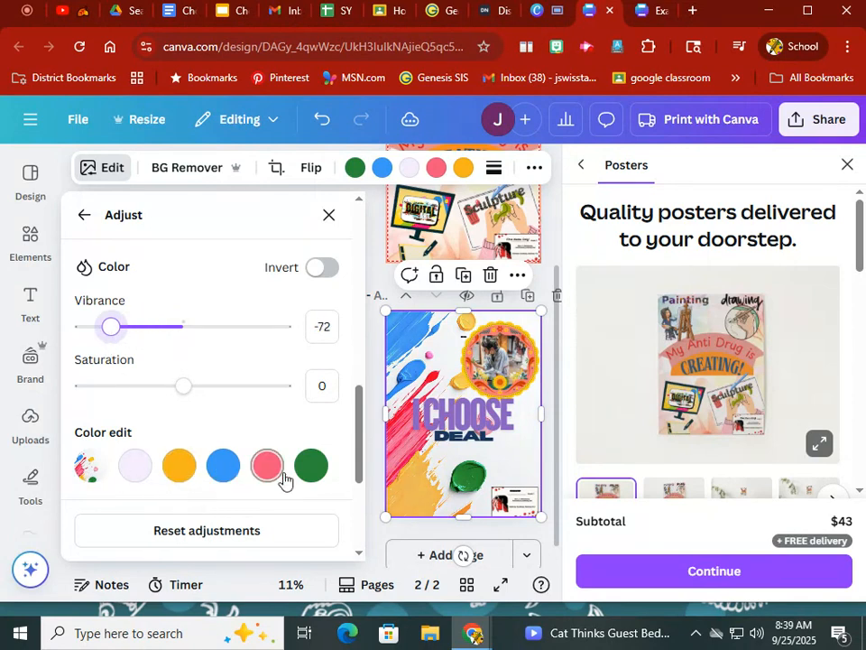
pyautogui.click(373, 235)
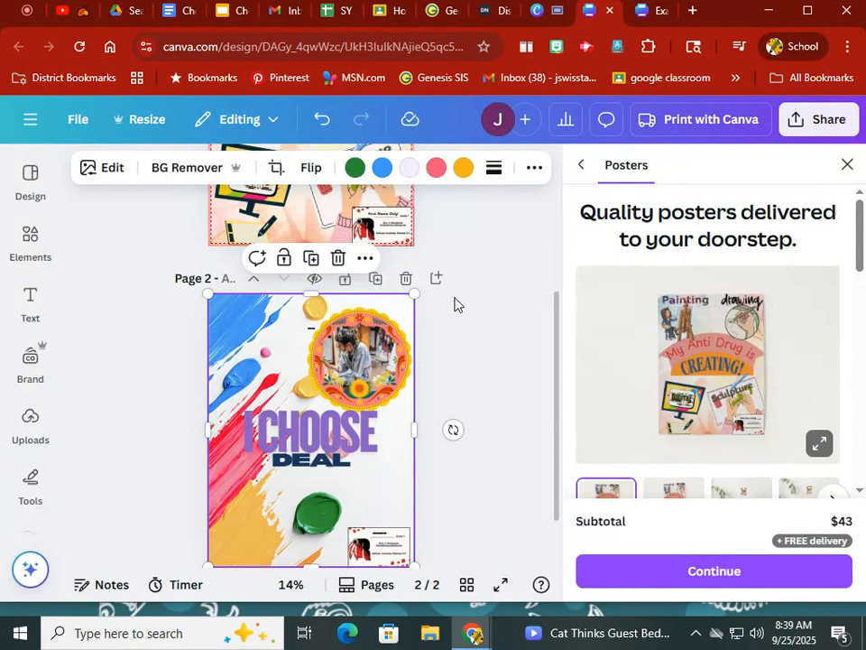
# - Search Google Images for "cartoon artist" in a new browser tab
pyautogui.click(692, 11)
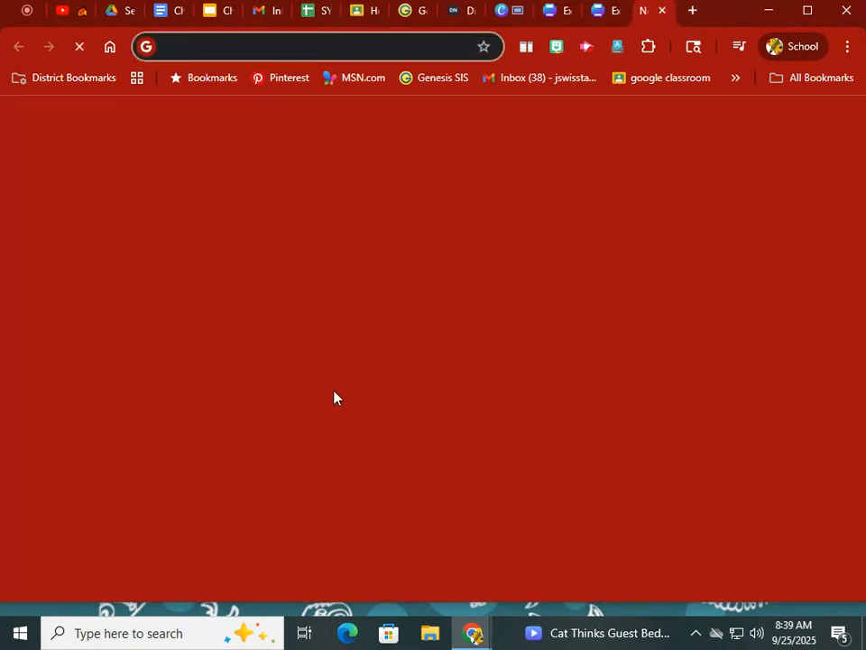
pyautogui.click(238, 341)
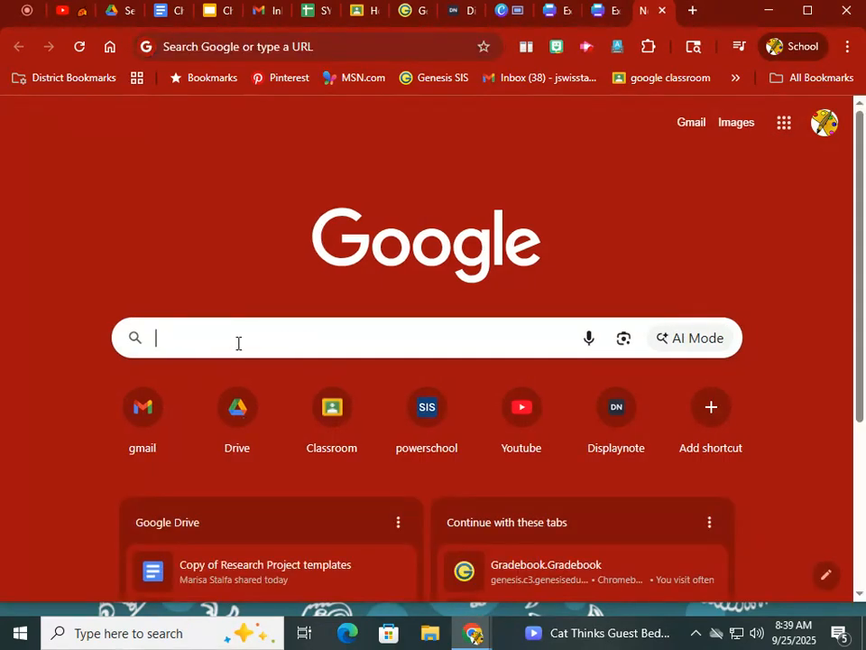
pyautogui.write('cartoon art')
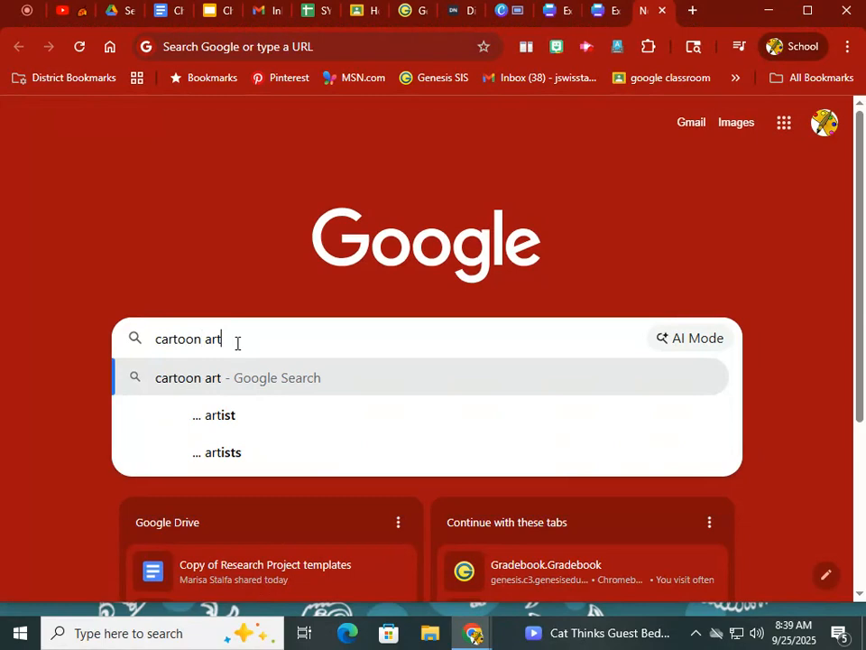
pyautogui.write('ist')
pyautogui.press('Return')
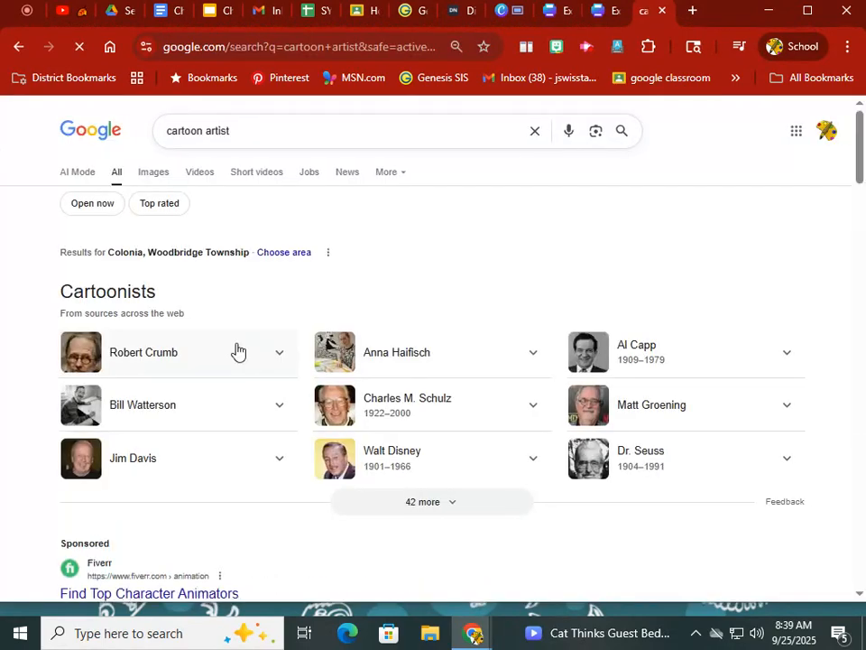
pyautogui.click(158, 176)
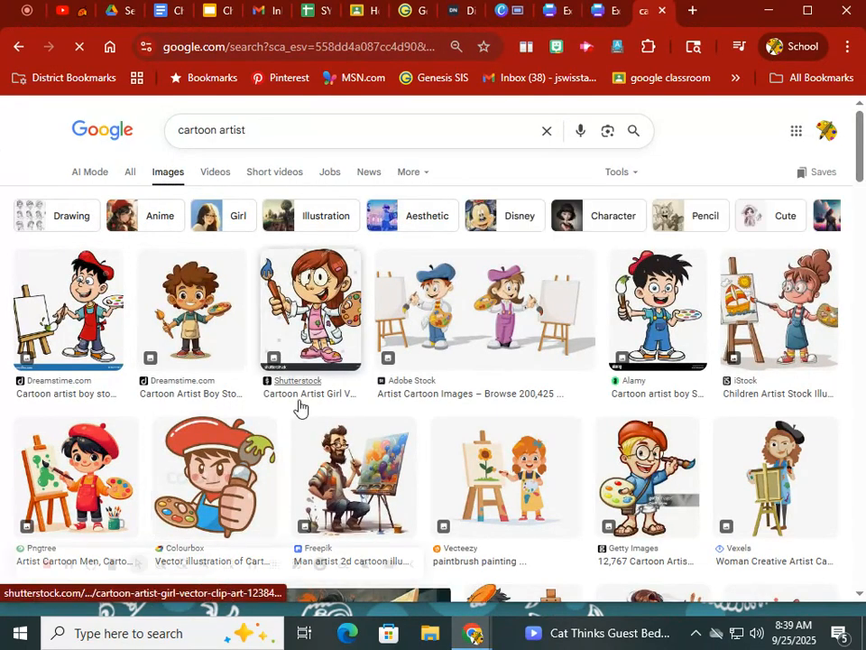
# - Bring the cartoon woman artist in a black beret from the image results onto page 2 in Canva and remove its background
pyautogui.moveTo(782, 490); pyautogui.dragTo(267, 486)
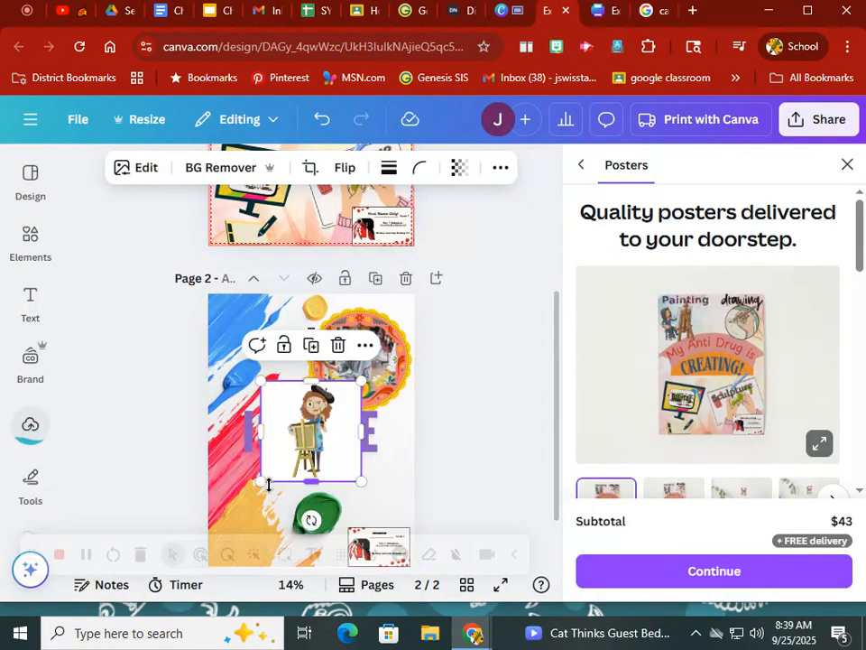
pyautogui.moveTo(275, 465); pyautogui.dragTo(224, 530)
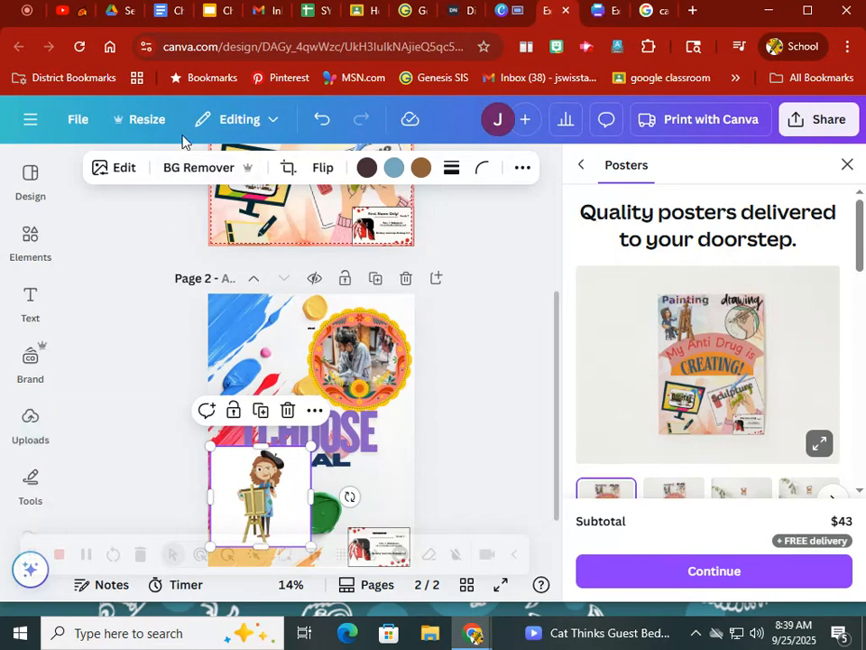
pyautogui.click(179, 170)
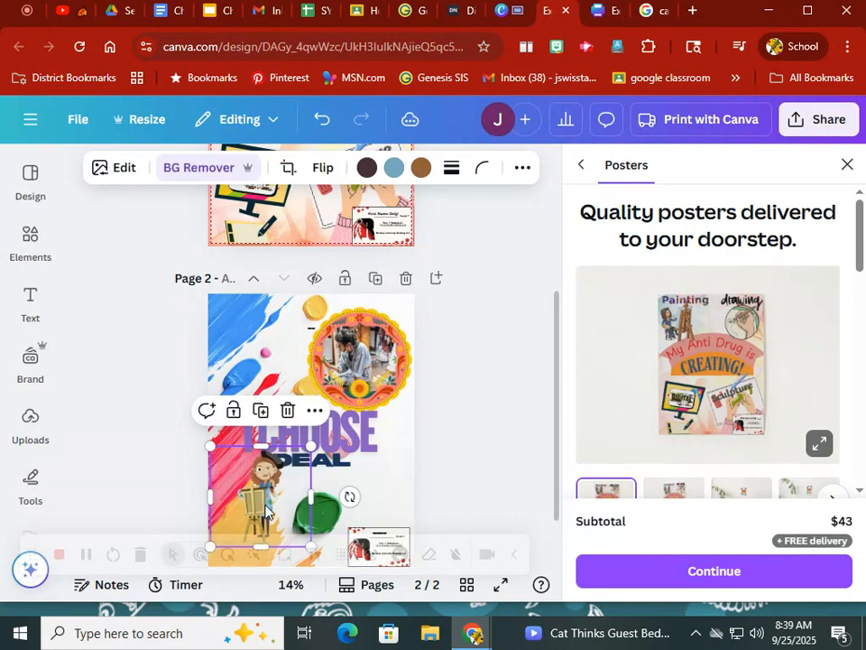
# - Enlarge the cartoon artist slightly and position it in the lower-left corner of the page 2 poster
pyautogui.moveTo(258, 501); pyautogui.dragTo(256, 521)
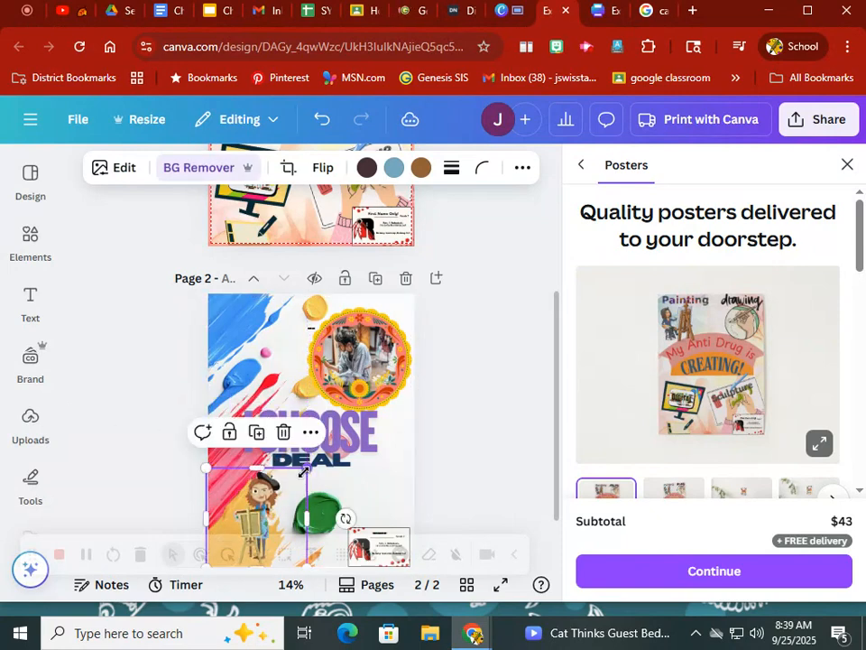
pyautogui.moveTo(304, 468); pyautogui.dragTo(321, 451)
pyautogui.moveTo(261, 516); pyautogui.dragTo(246, 521)
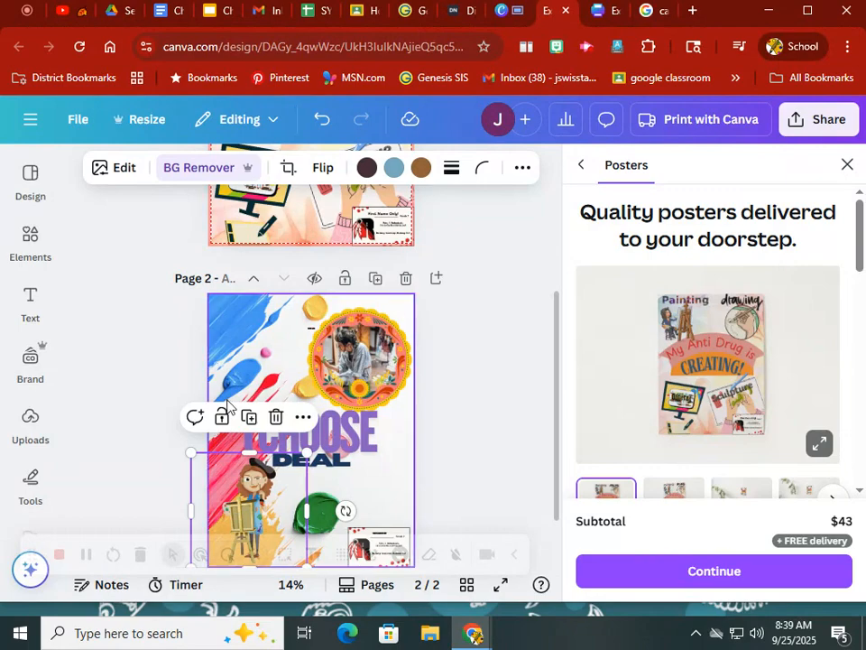
pyautogui.click(30, 361)
pyautogui.scroll(-2, 130, 387)
pyautogui.click(476, 432)
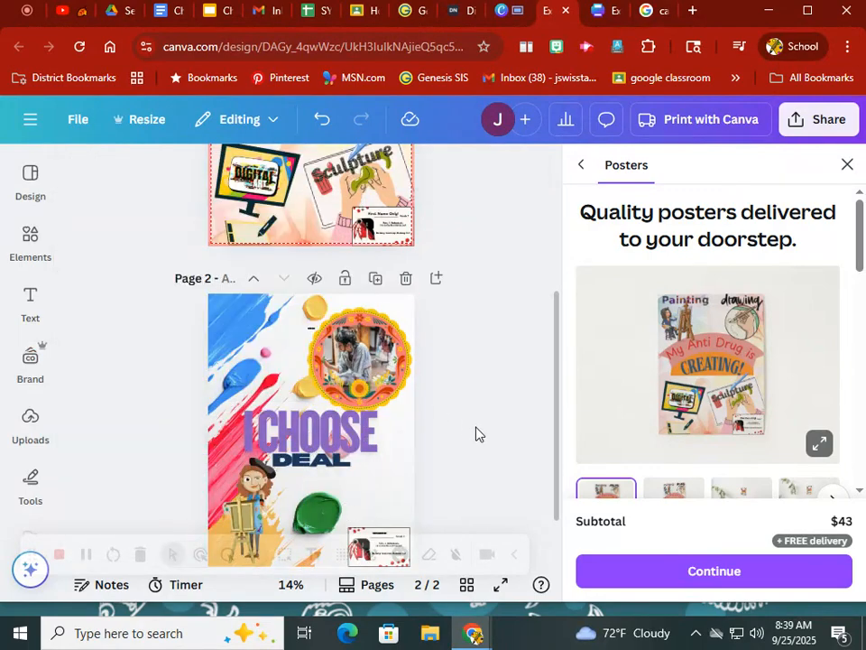
# - Close the poster printing offer to free up the design workspace
pyautogui.scroll(-1, 477, 433)
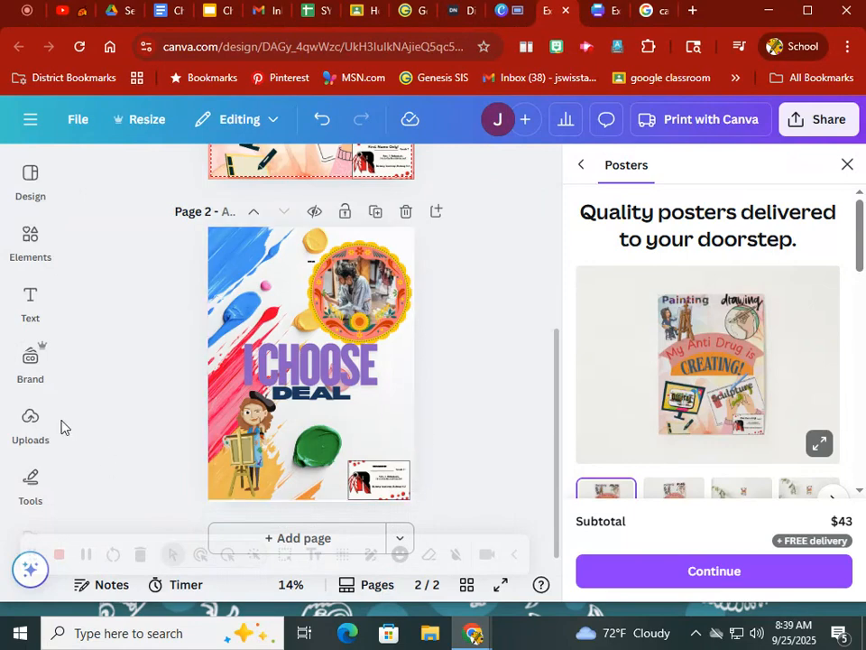
pyautogui.scroll(-2, 27, 433)
pyautogui.click(31, 460)
pyautogui.click(486, 391)
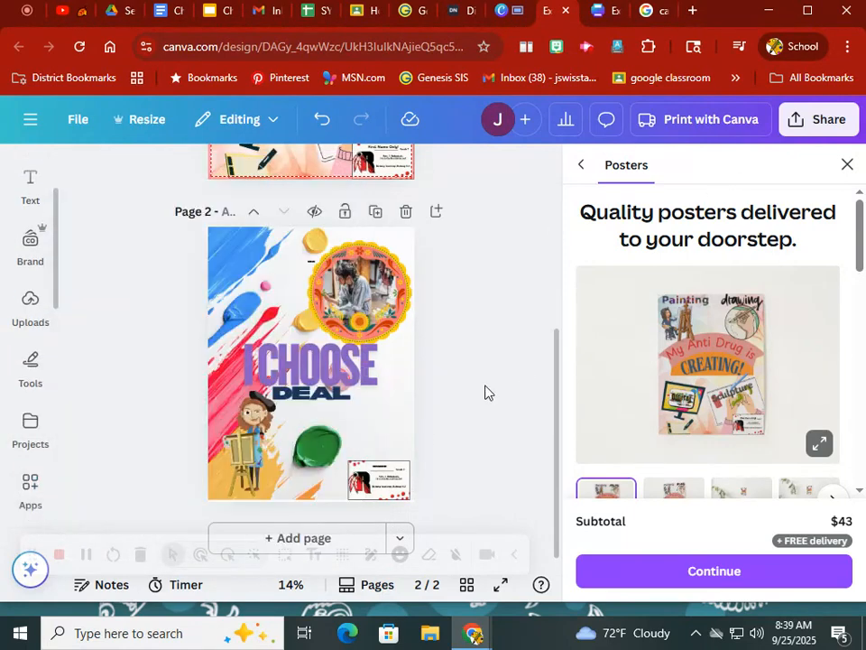
pyautogui.click(847, 166)
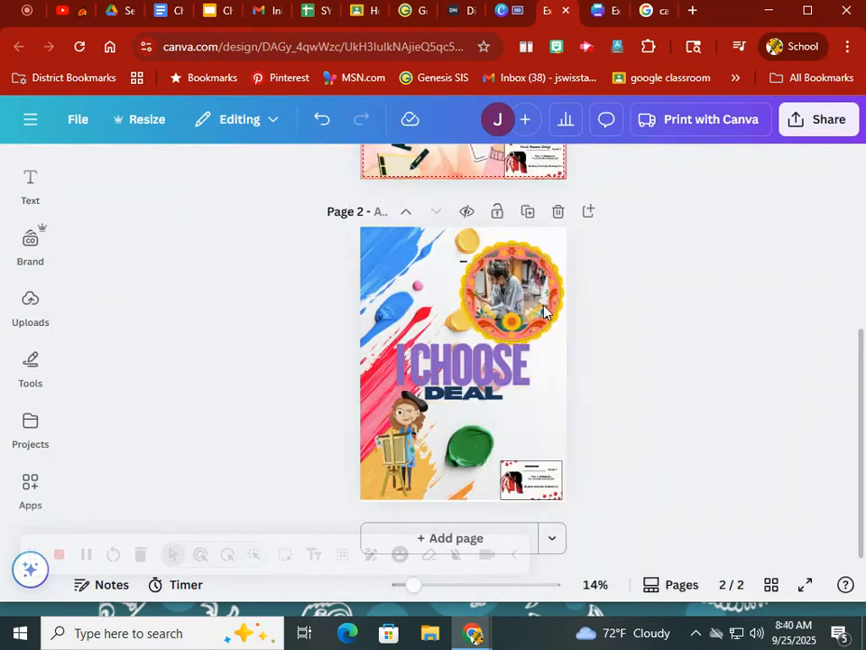